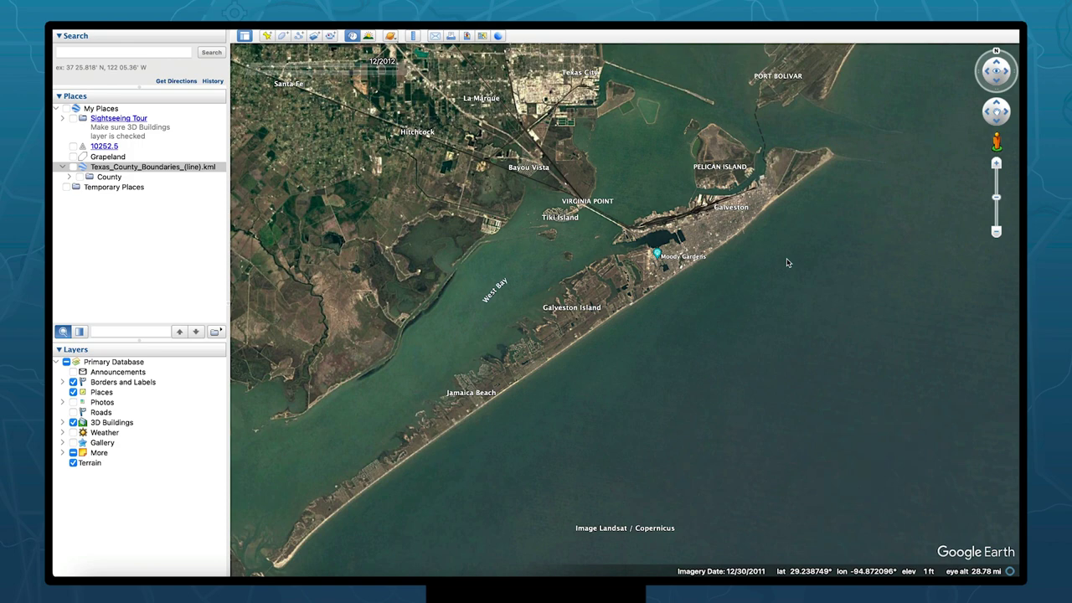
Add a placemark named "Ferry landing" at the Bolivar Side Ferry Landing, at about 29.361°, -94.780°
scroll(767, 125, "down", 5)
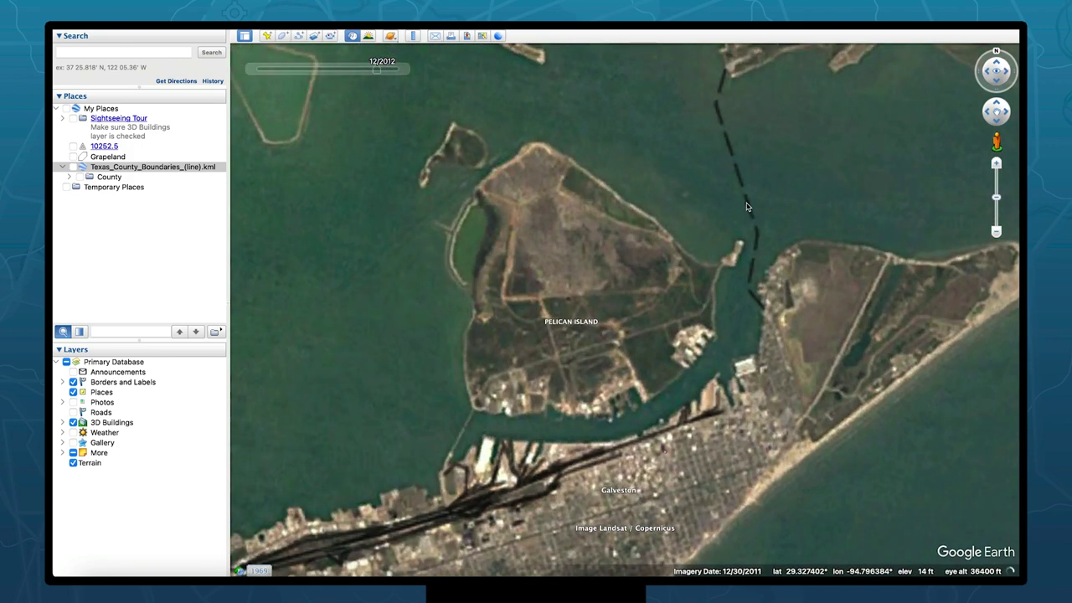
left_click_drag(748, 207, 753, 434)
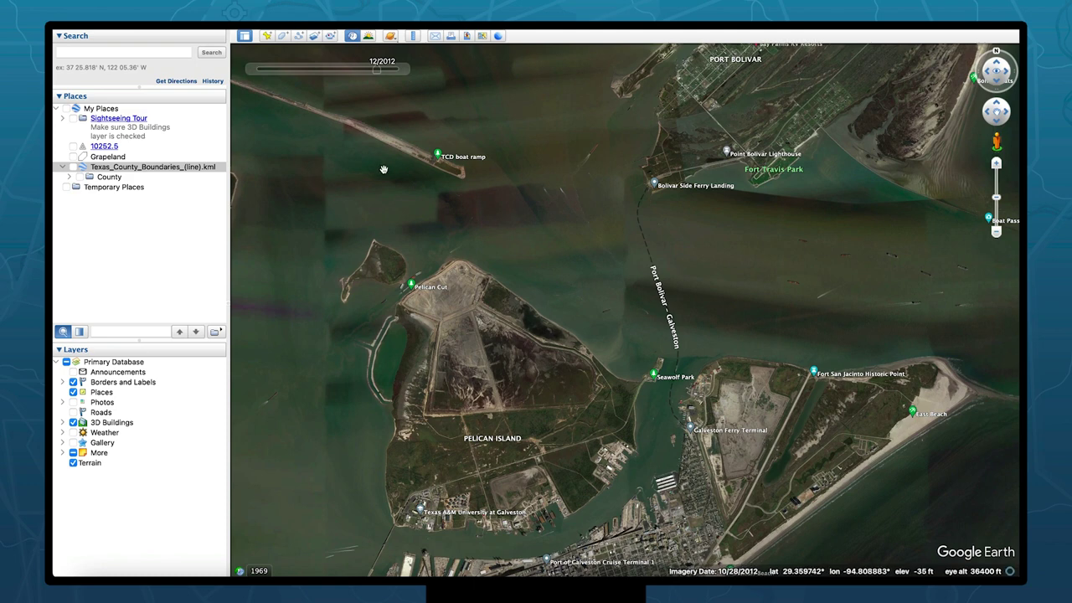
mouse_move(306, 56)
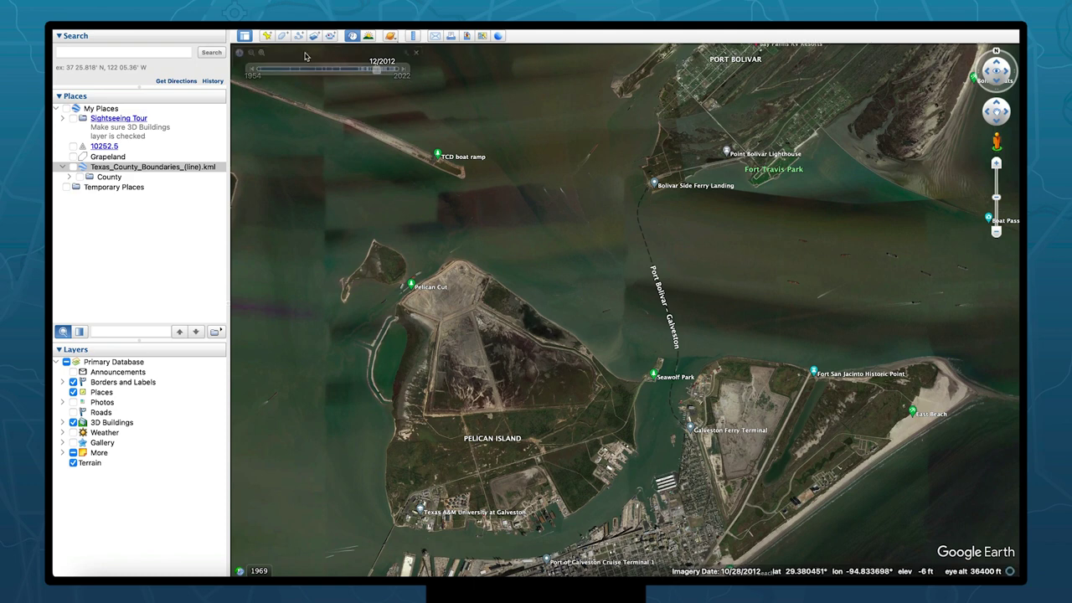
left_click(266, 36)
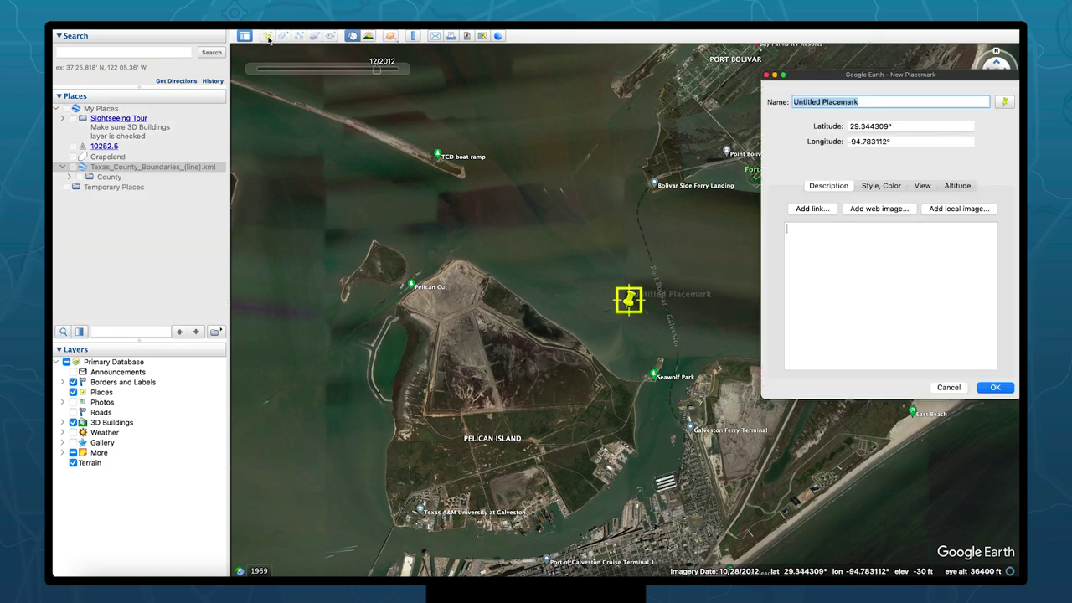
left_click_drag(629, 299, 642, 153)
left_click(873, 102)
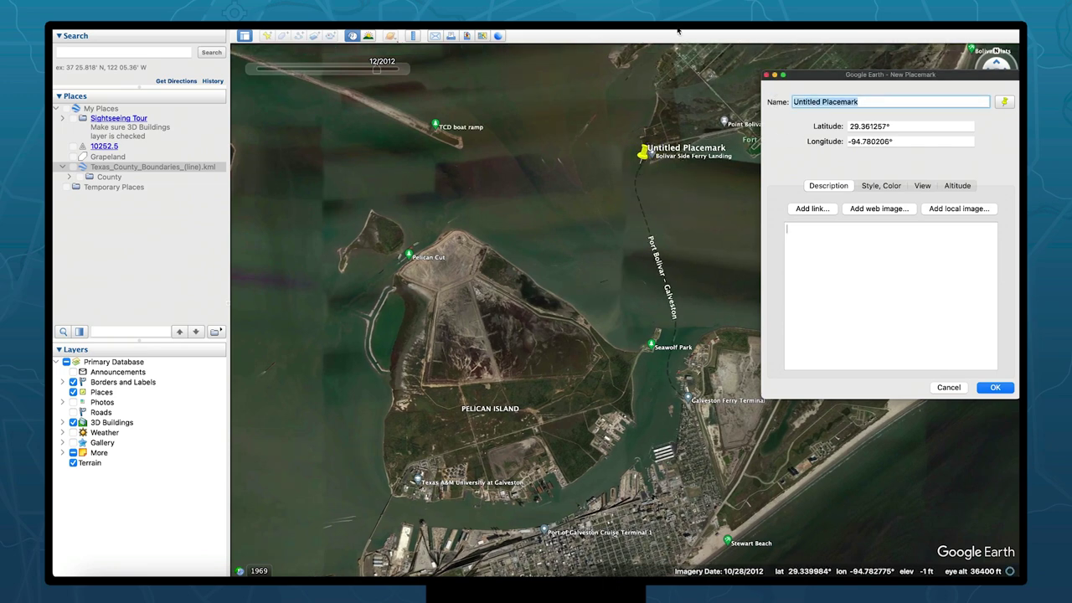
type("Ferry landing")
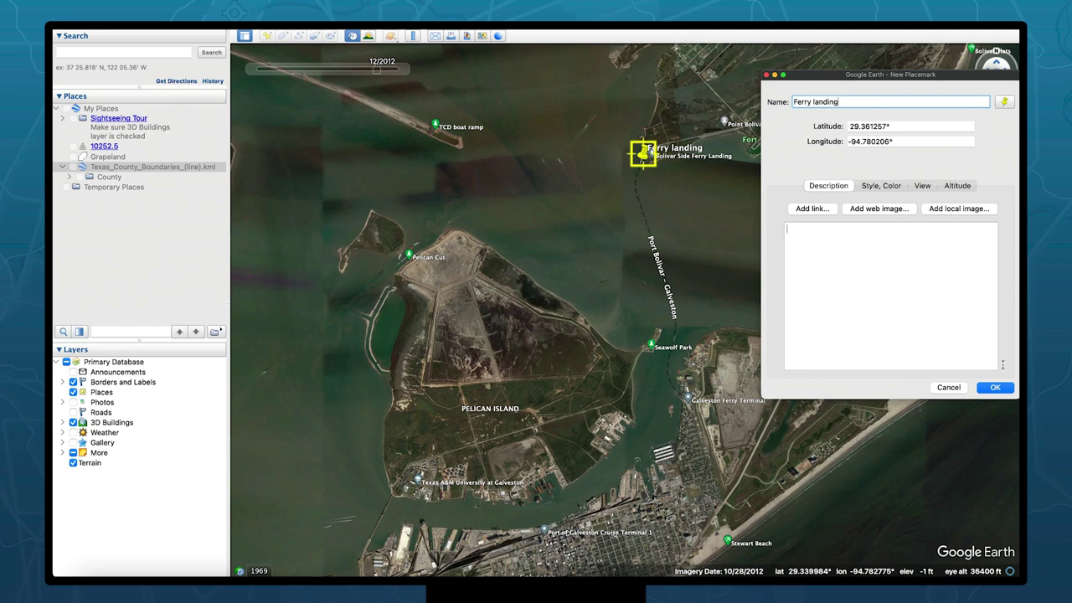
left_click(993, 390)
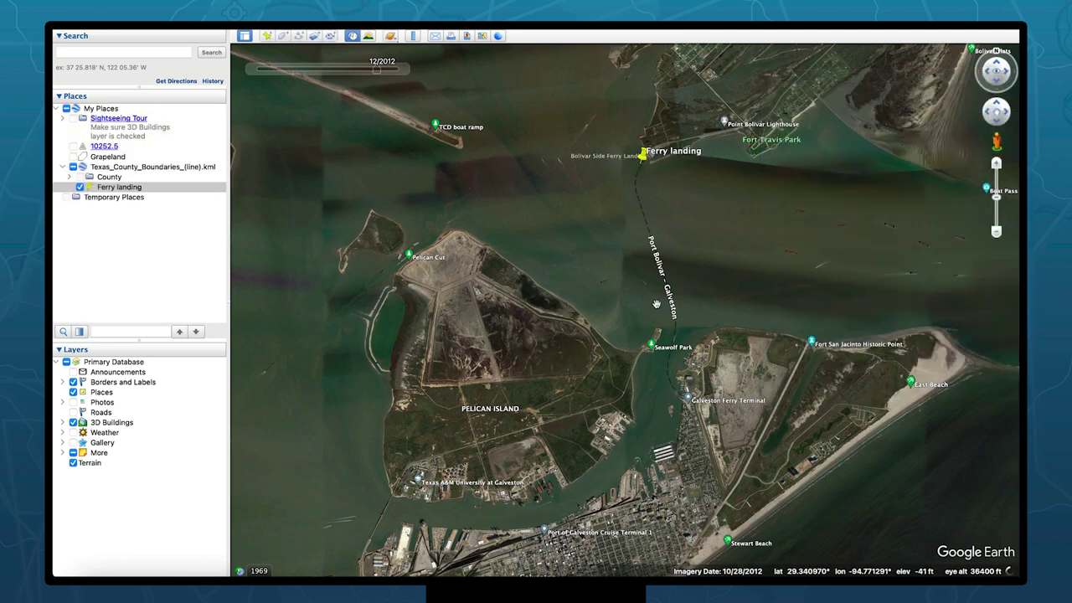
Add a placemark named "Ferry Landing 2" at the Galveston Ferry Terminal, at about 29.326°, -94.775°
left_click(269, 36)
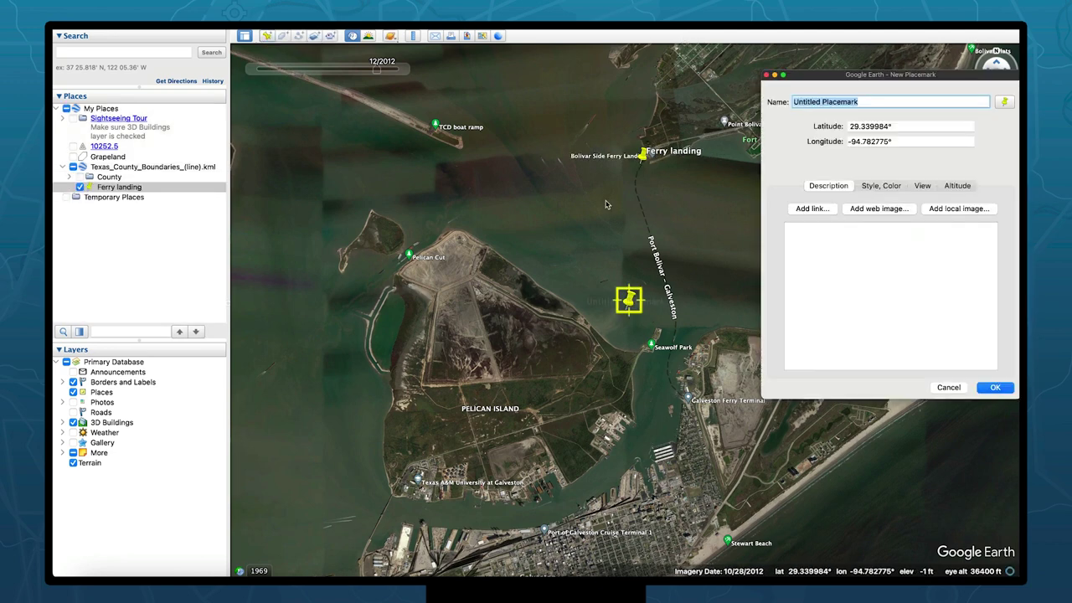
left_click_drag(626, 312, 642, 362)
left_click(877, 102)
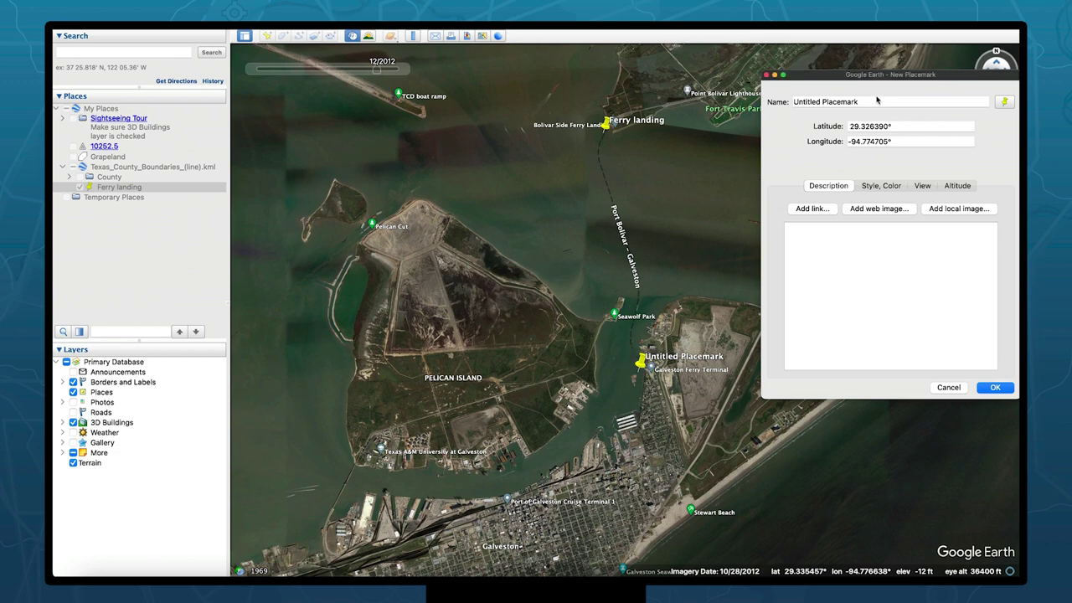
type("Fe")
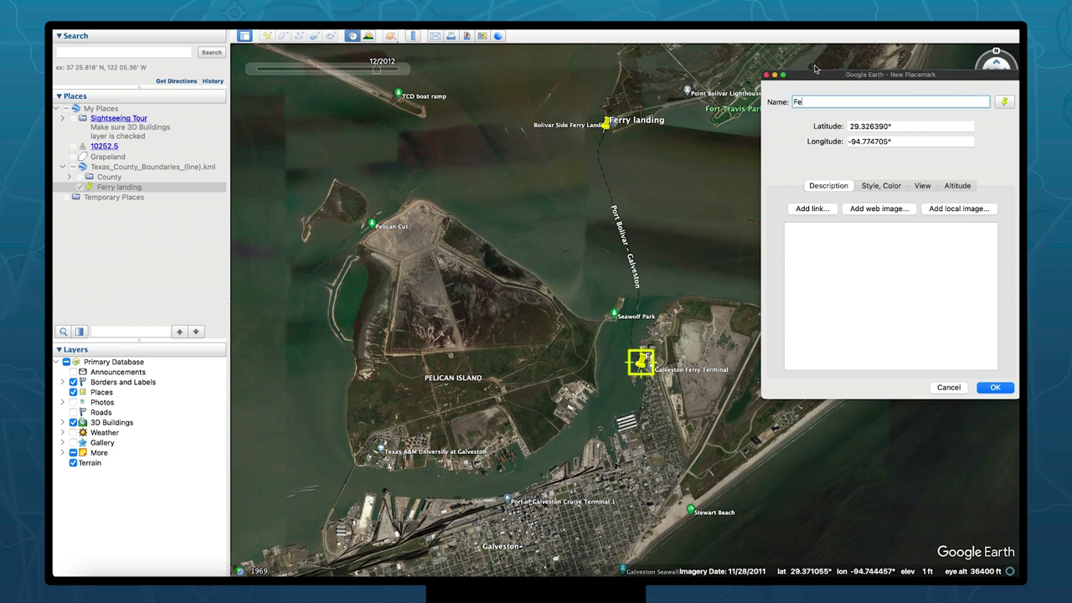
type("rry Landing 2")
left_click(995, 388)
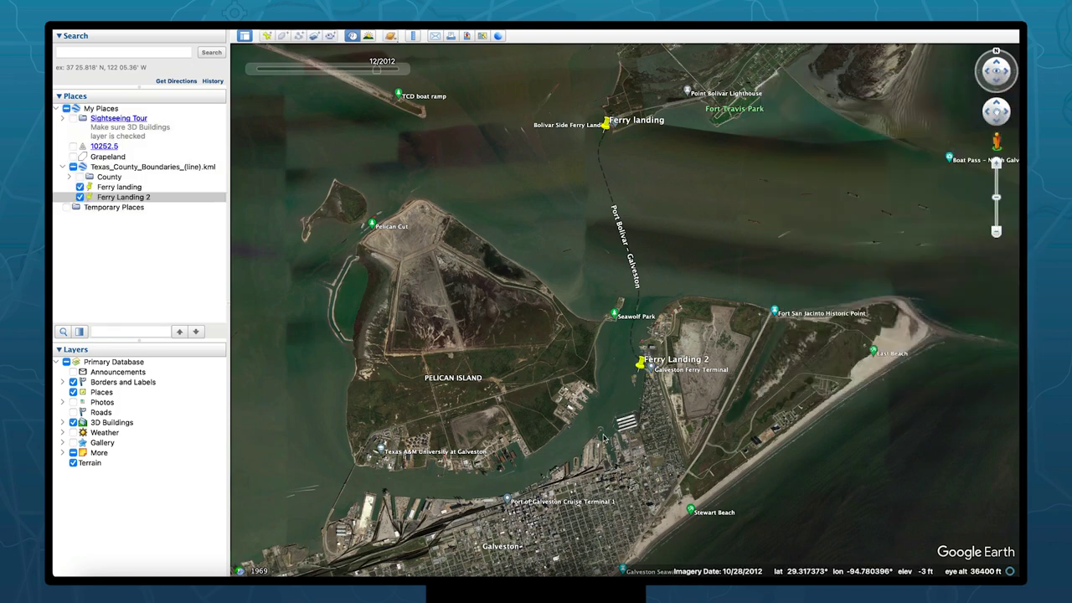
Add a placemark named "Cruise Ships and Other Attractions" in the channel south of Pelican Island, at about 29.309°, -94.807°
left_click_drag(605, 437, 683, 360)
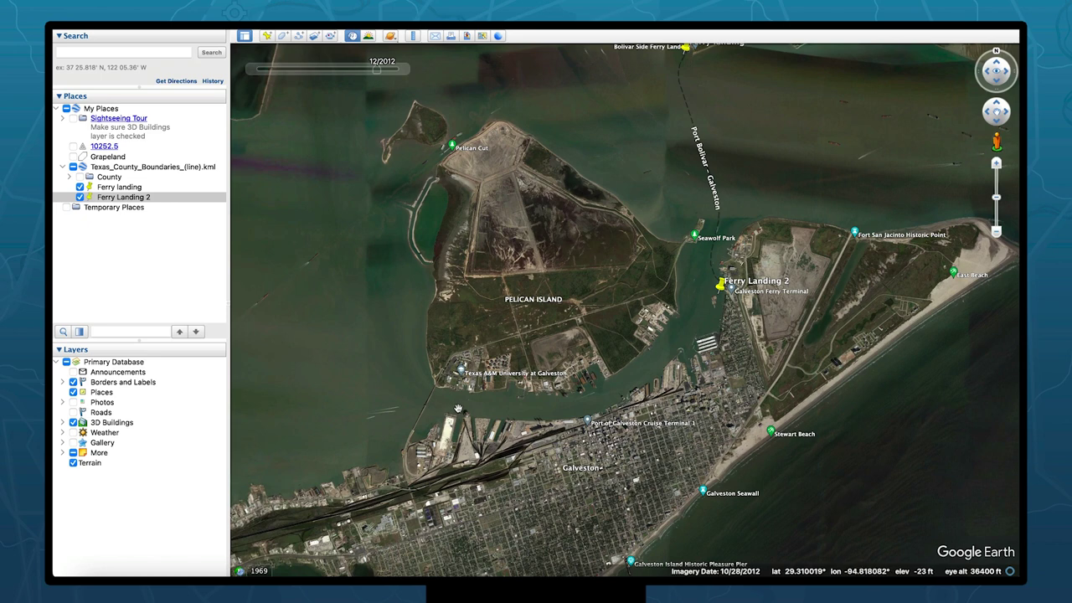
mouse_move(377, 67)
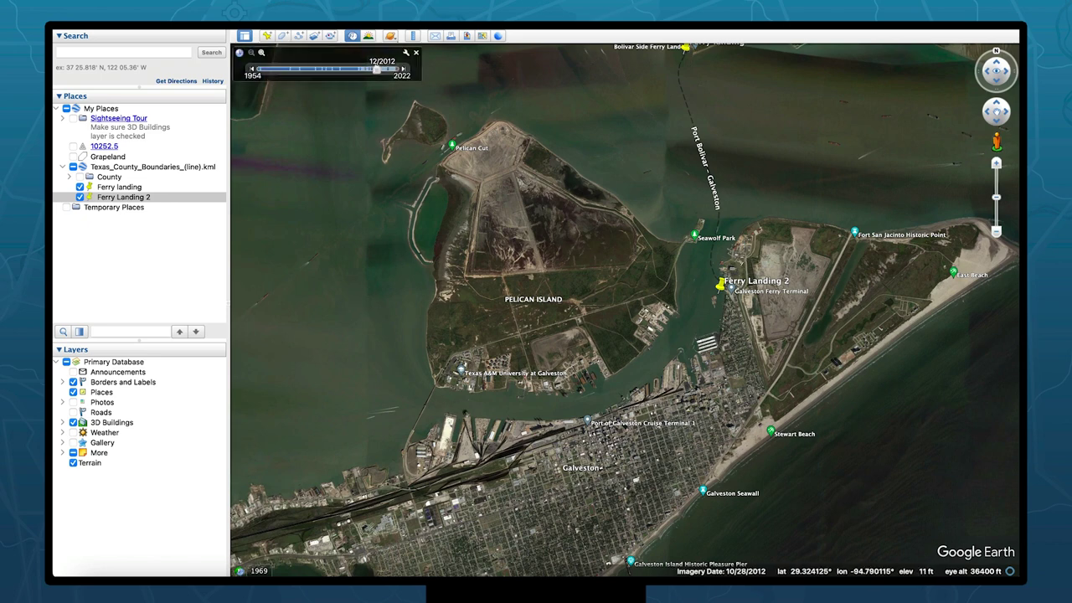
left_click(267, 36)
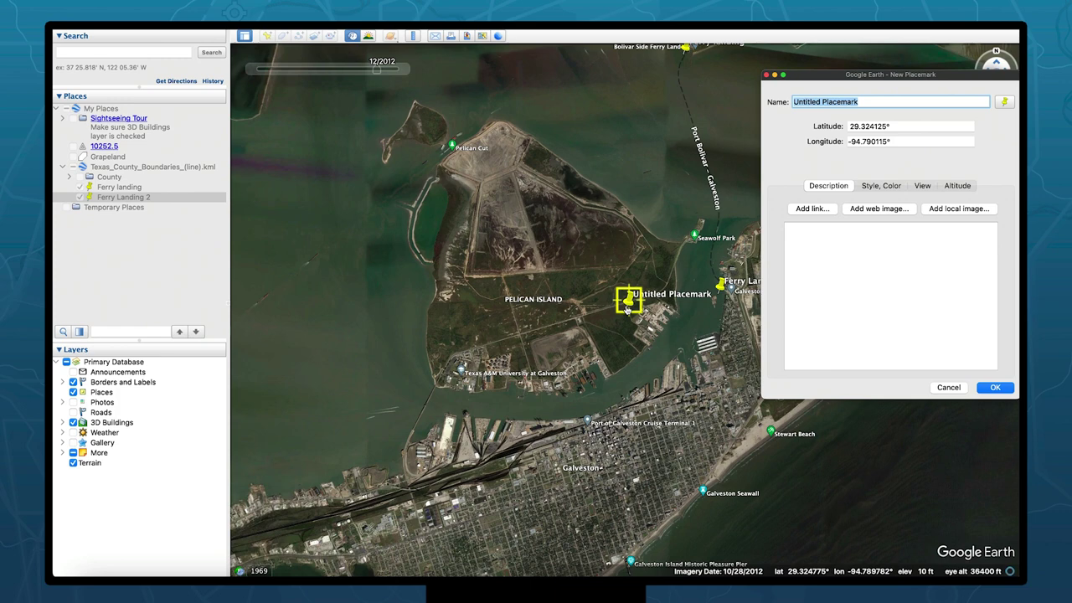
left_click_drag(626, 308, 523, 408)
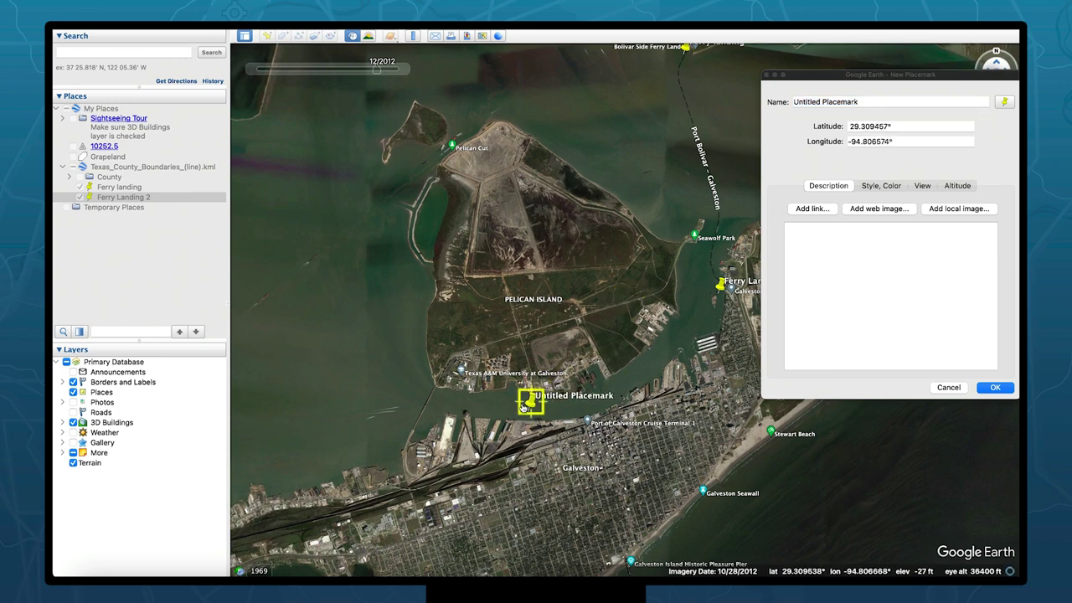
left_click(792, 103)
double_click(792, 103)
left_click_drag(792, 104, 903, 104)
type("Cruise Ships")
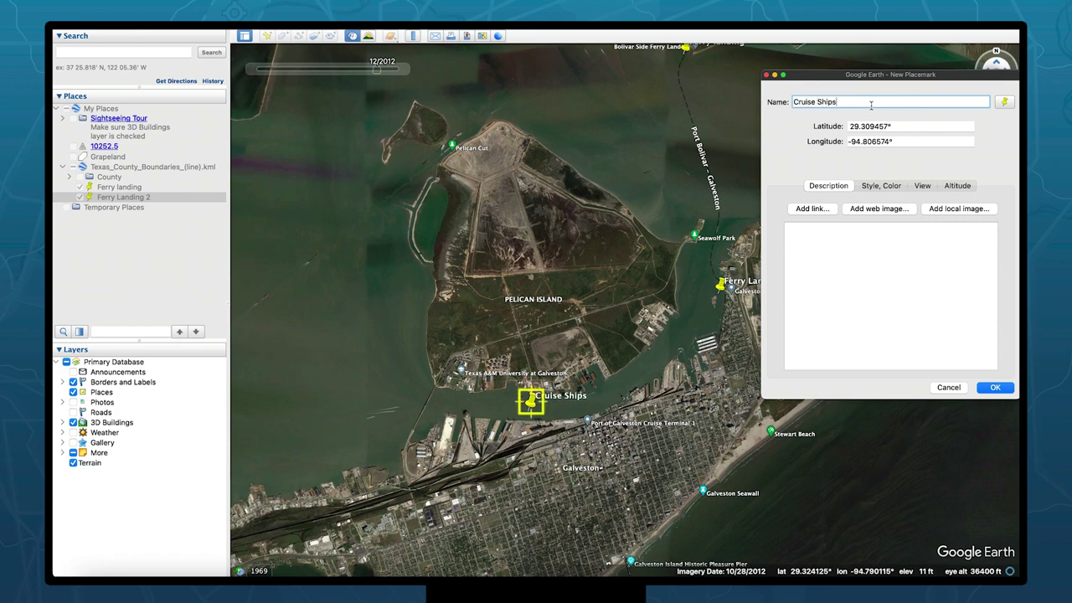
type(" and Other Attractions")
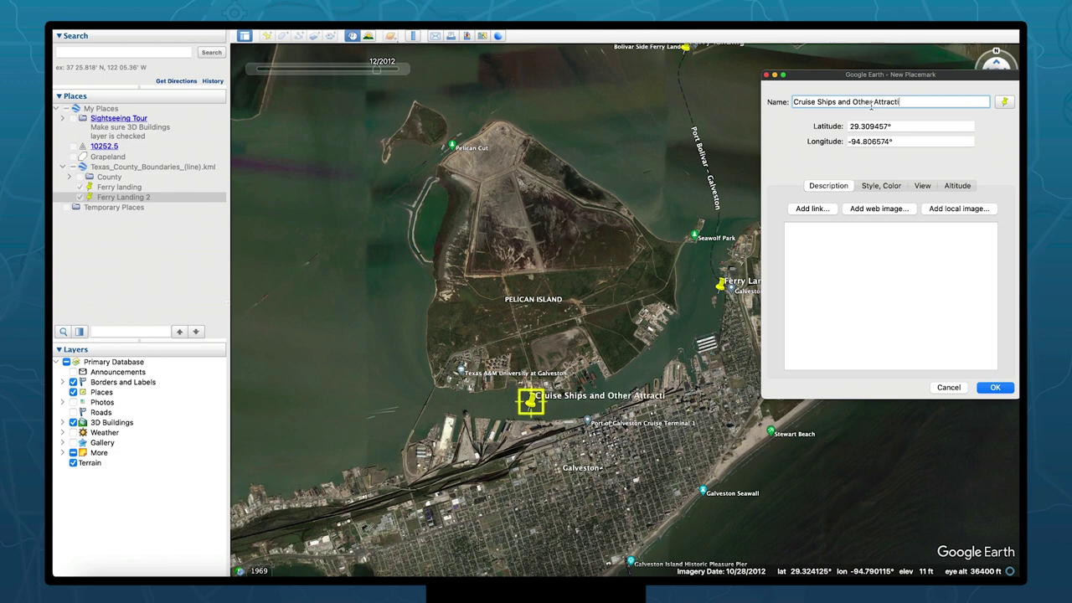
left_click(994, 388)
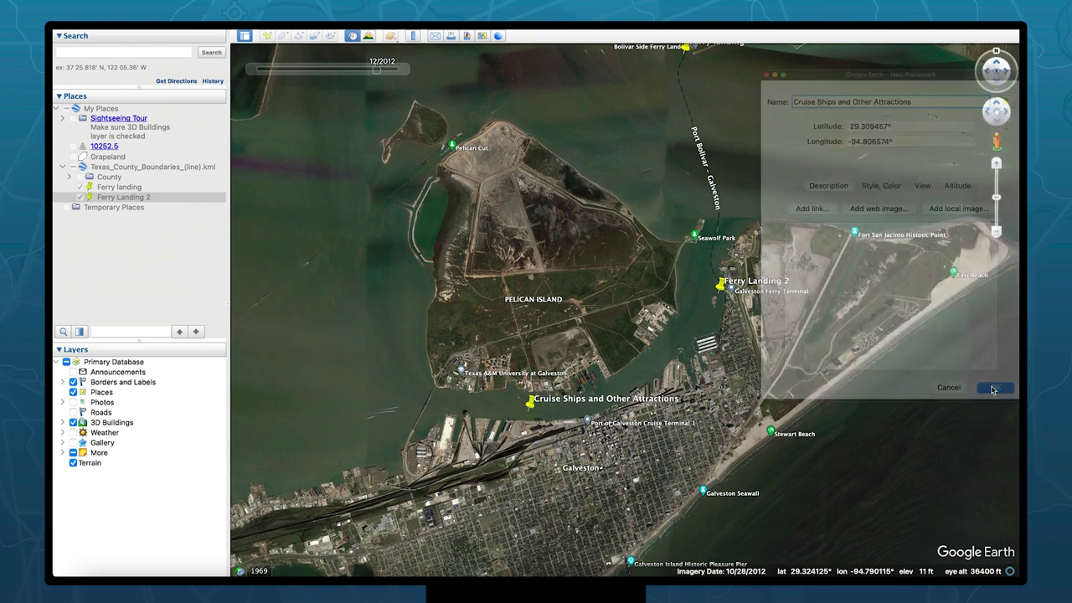
Add a placemark named "Moody Gardens" beside the Moody Gardens attraction, at about 29.273°, -94.850°
left_click_drag(624, 429, 800, 235)
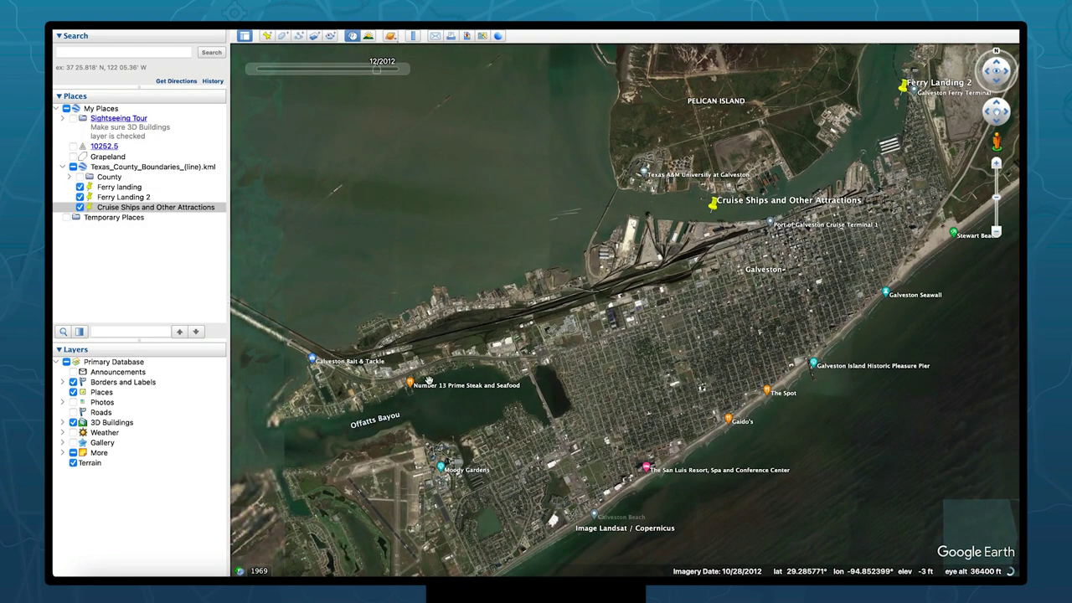
left_click_drag(475, 351, 539, 293)
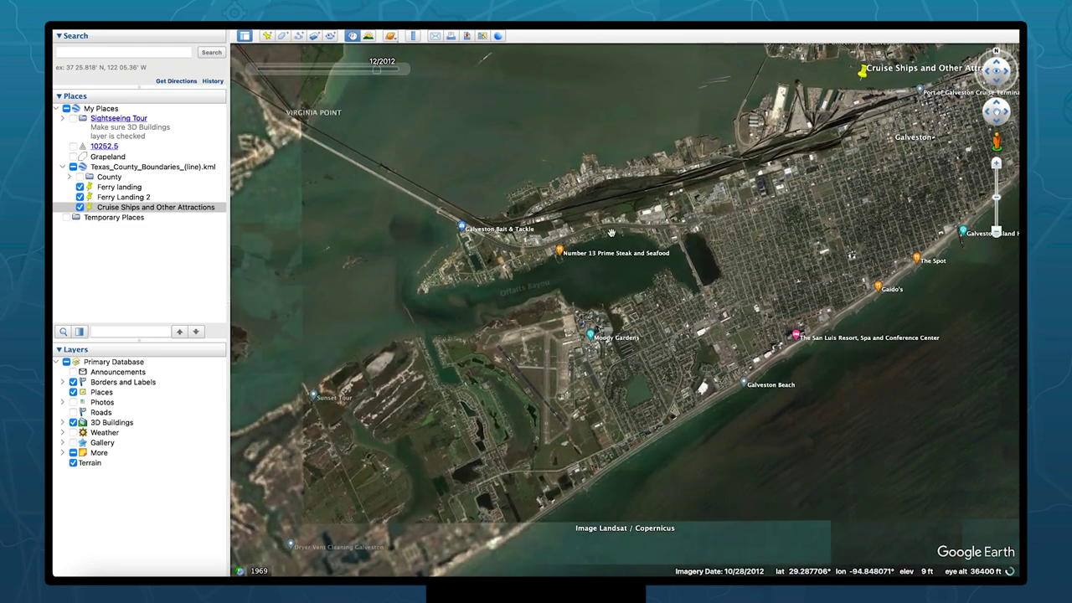
scroll(577, 357, "up", 3)
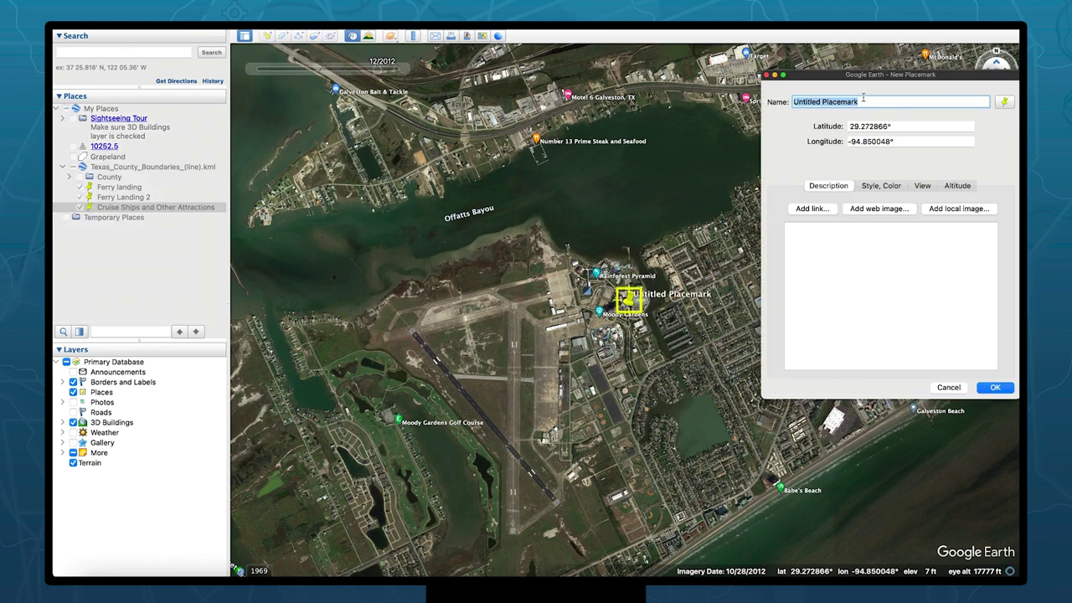
type("Mp")
key("BackSpace")
type("oody Gardens")
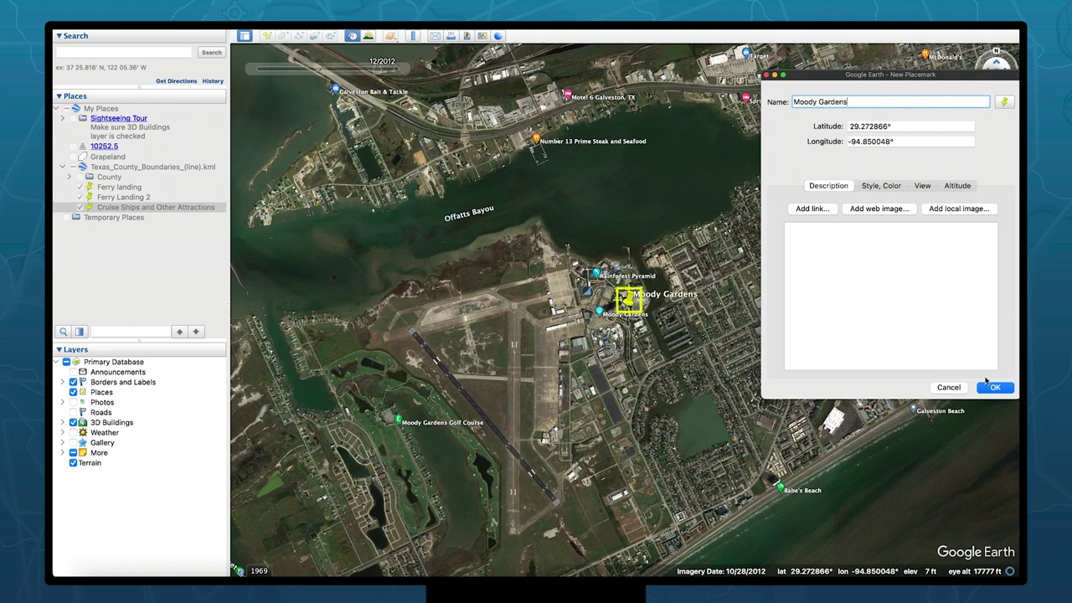
left_click(994, 388)
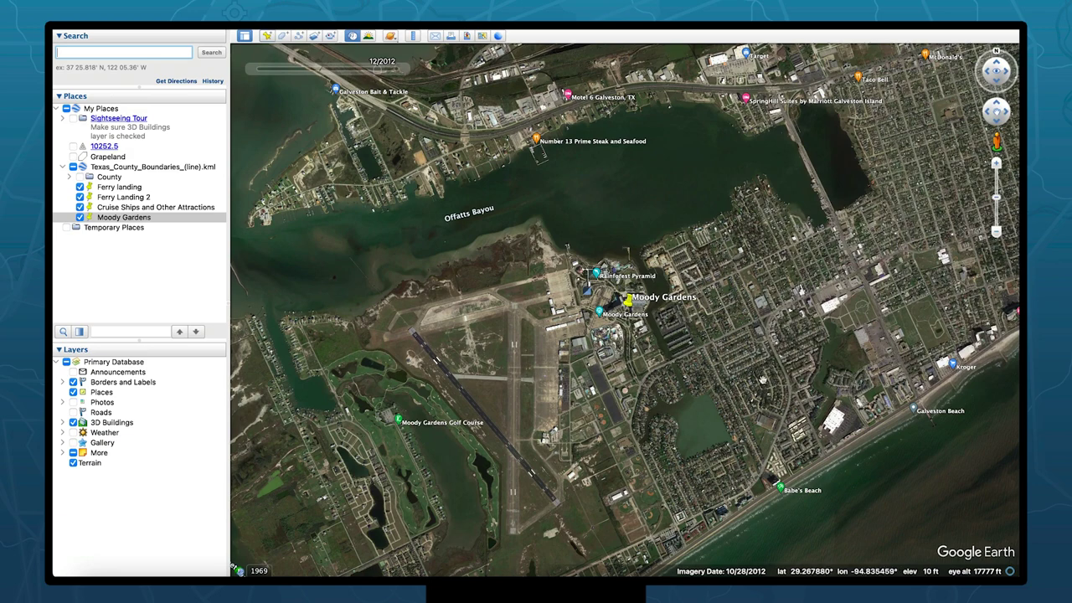
Place a new placemark on the southwestern tip of Galveston Island beside San Luis Beach, at about 29.083°, -95.120°
scroll(648, 377, "down", 5)
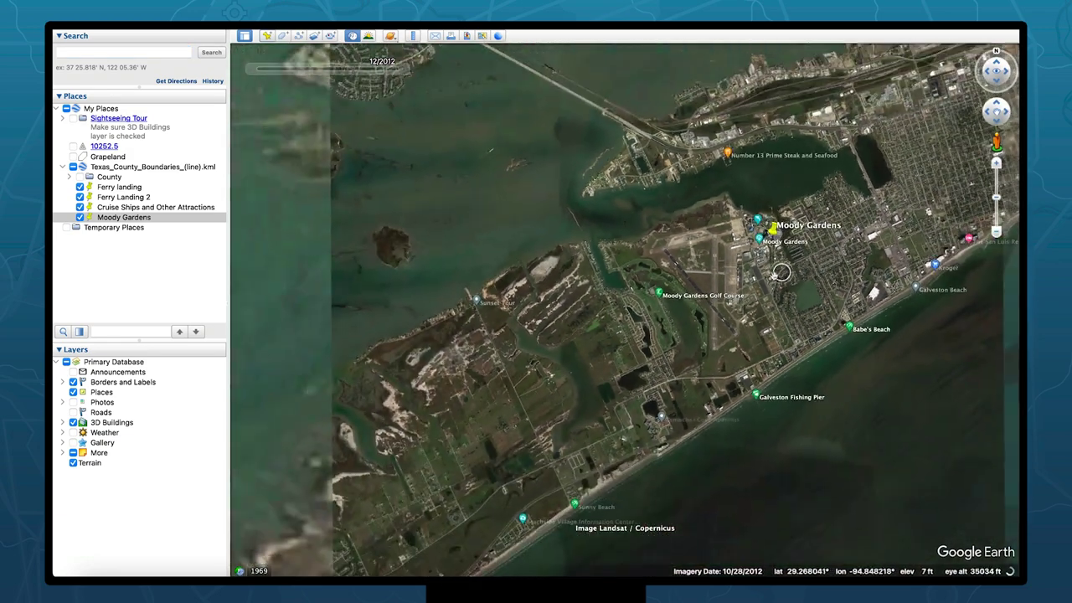
left_click_drag(637, 383, 786, 173)
scroll(787, 174, "down", 5)
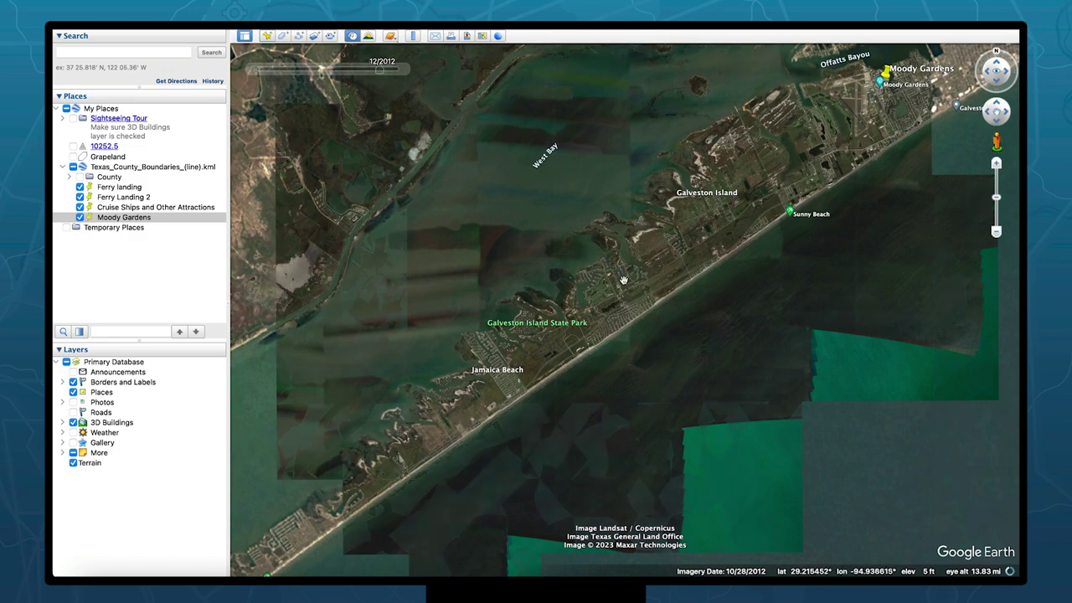
left_click_drag(716, 198, 745, 171)
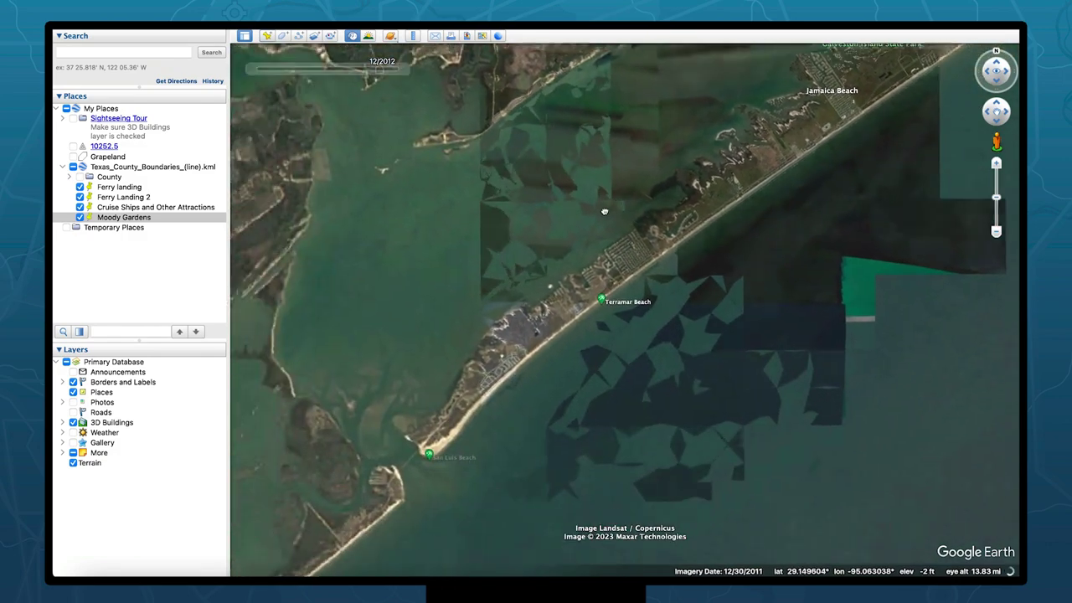
left_click_drag(406, 455, 489, 376)
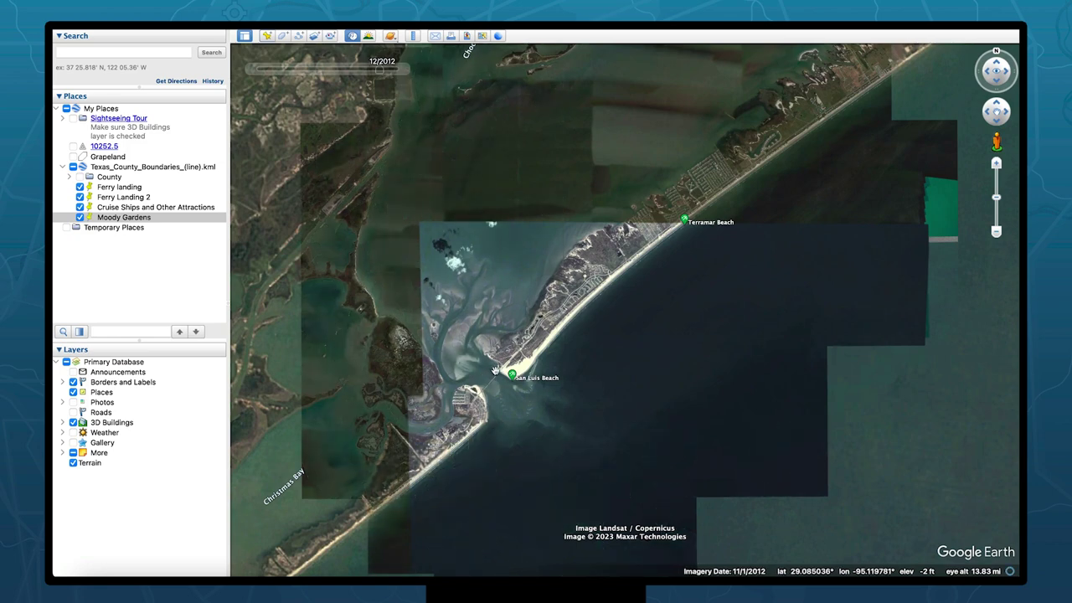
left_click(267, 36)
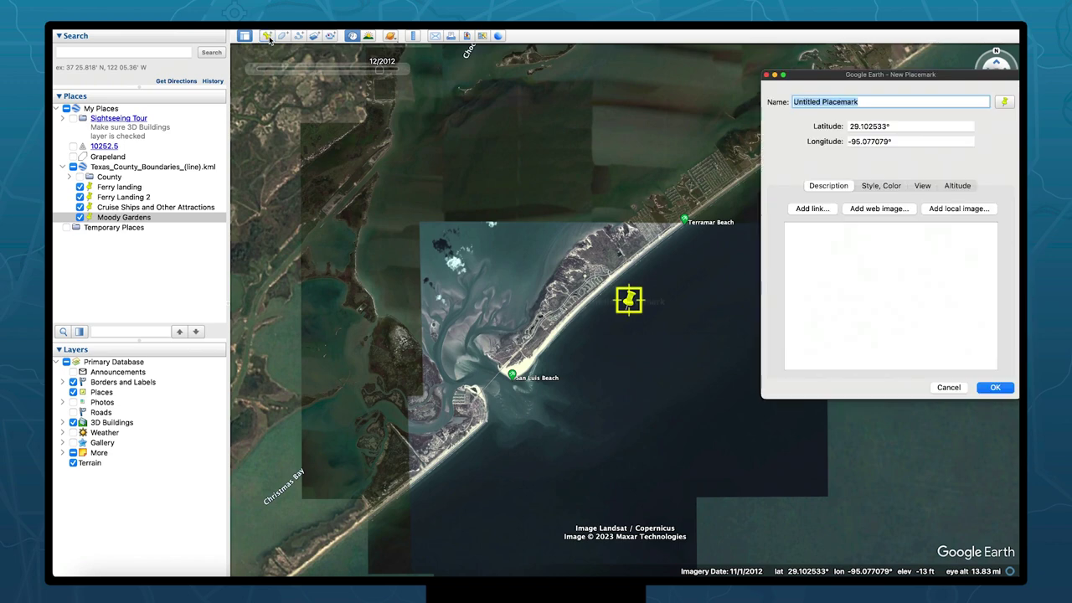
left_click(599, 319)
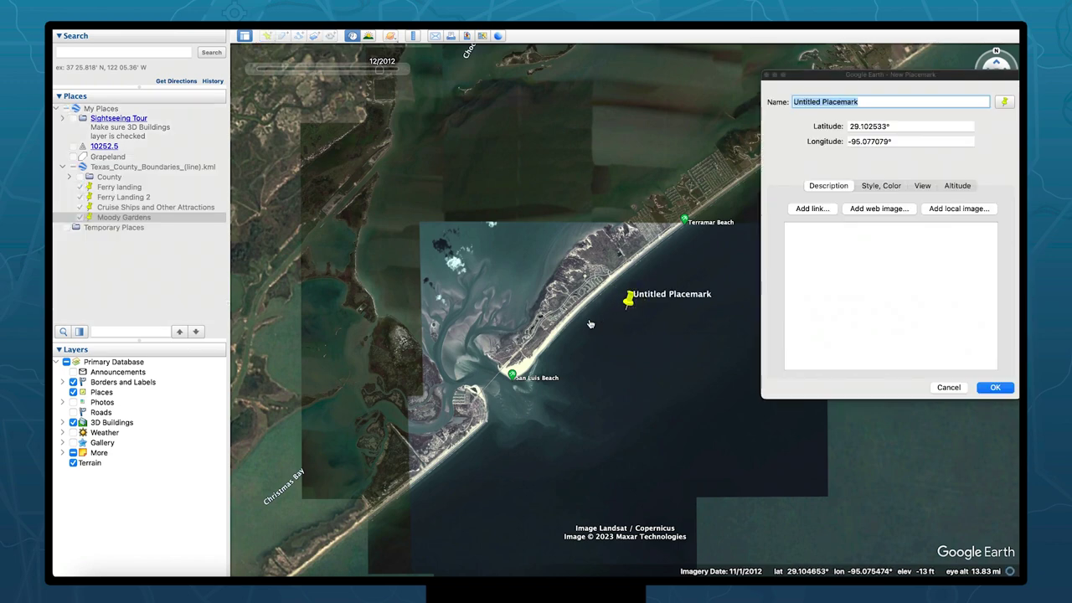
left_click_drag(628, 304, 501, 370)
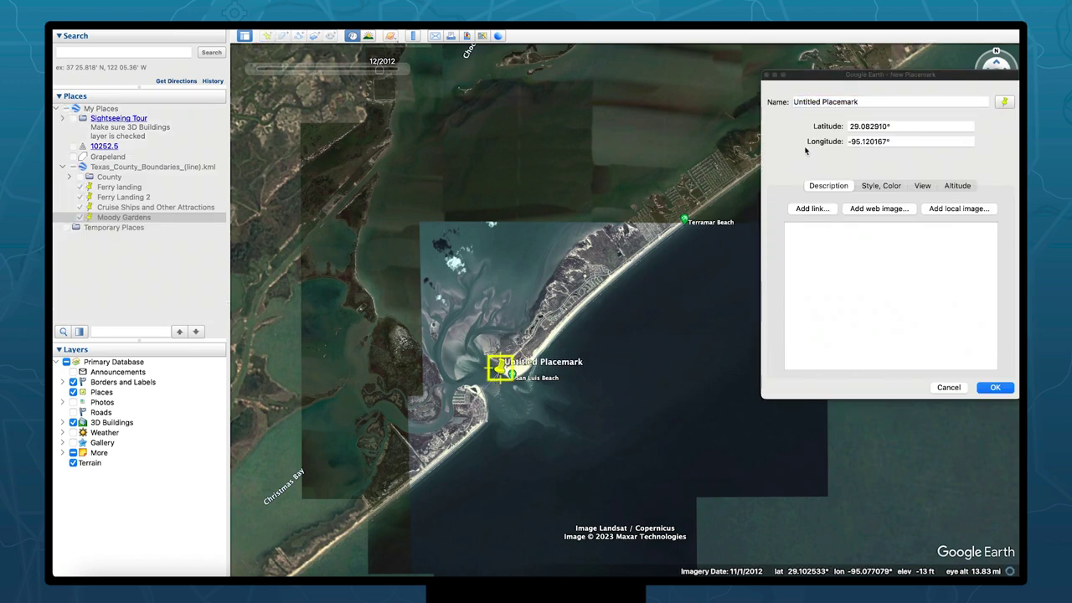
Name the new placemark "San Luis Pass" and save it
left_click(774, 100)
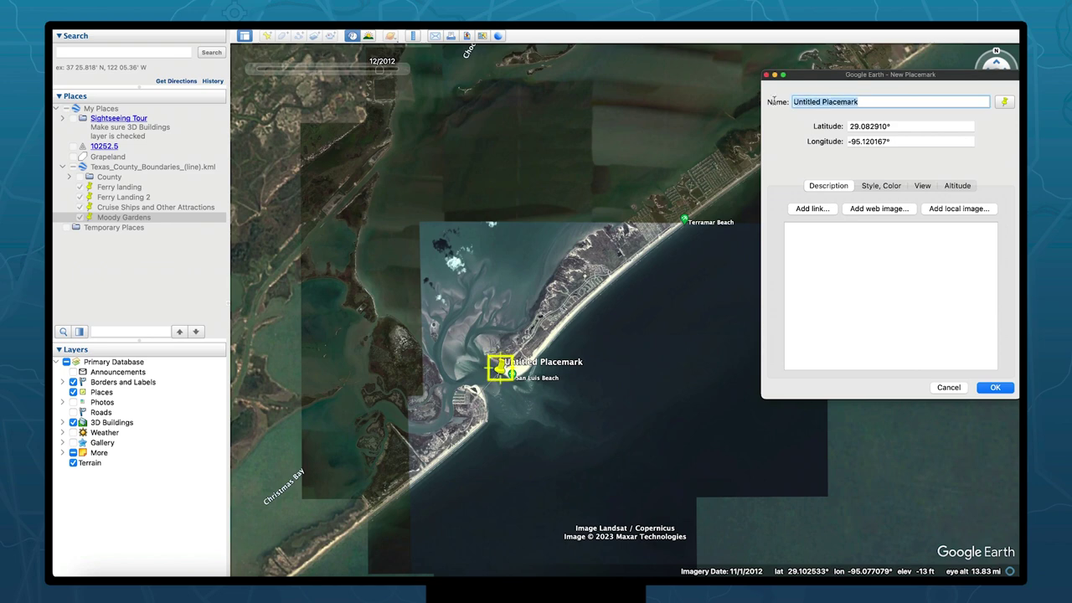
type("Sanlu")
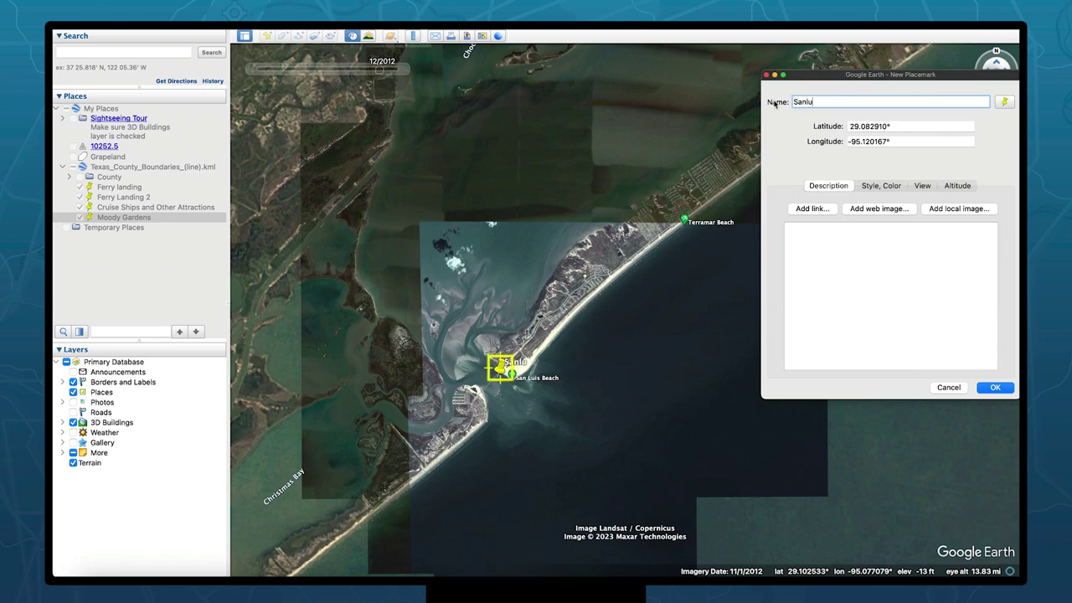
key("BackSpace")
key("BackSpace")
type("Luis Pass")
left_click(993, 389)
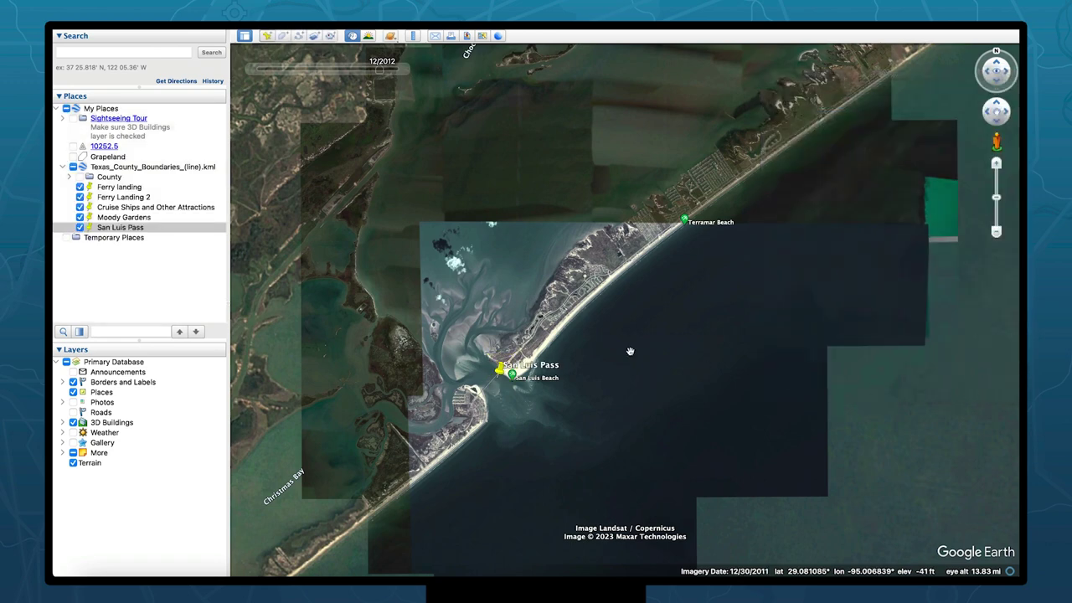
Combine the five placemarks from Ferry landing through San Luis Pass into a single multi geometry
left_click(154, 189)
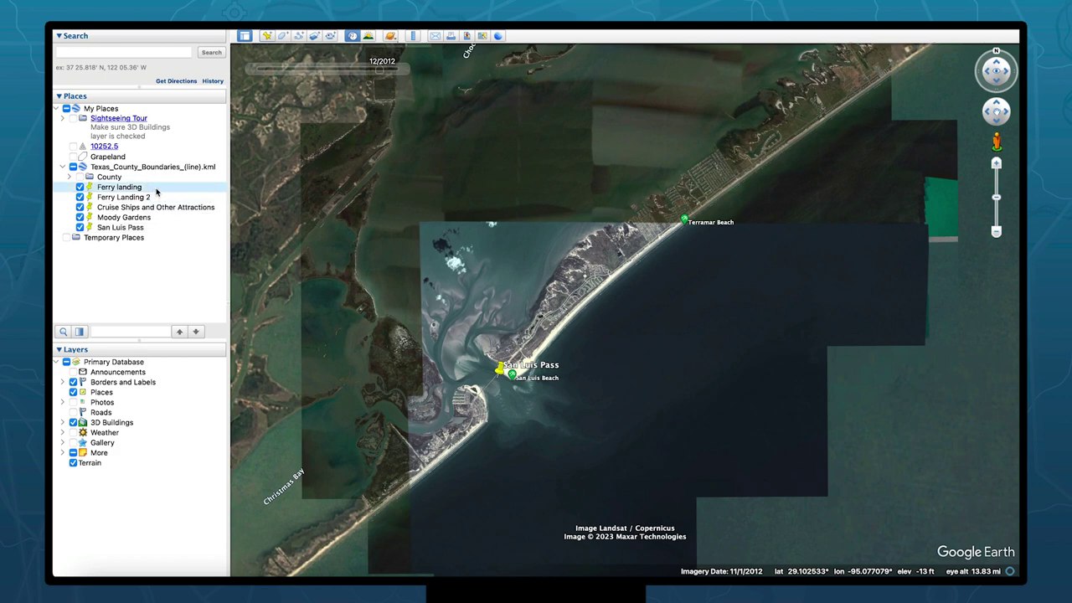
left_click(148, 231)
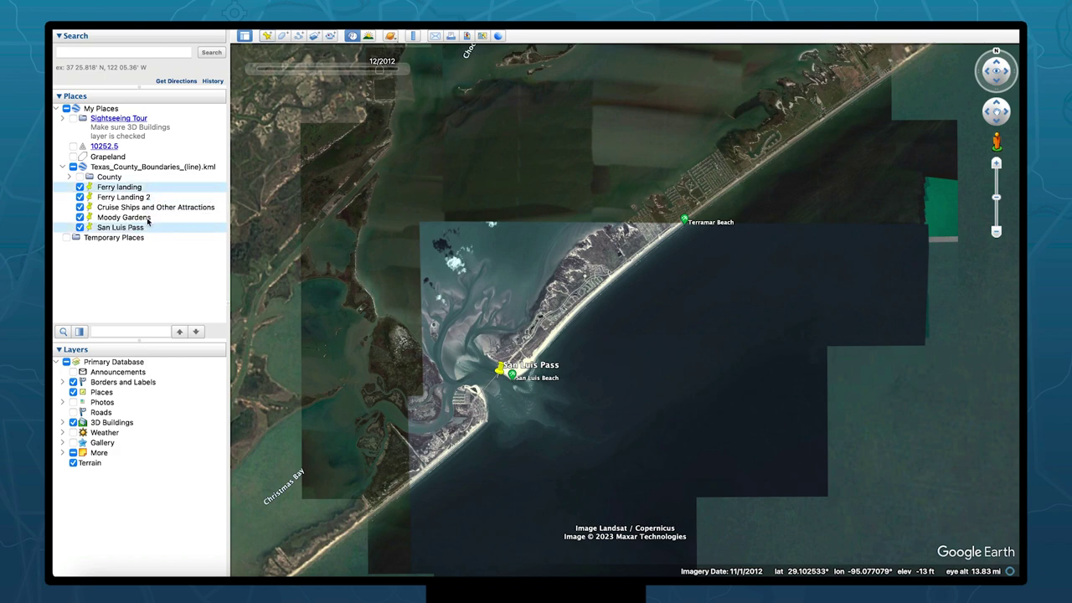
left_click(147, 218, "super")
left_click(151, 206, "super")
left_click(153, 198, "super")
right_click(153, 208)
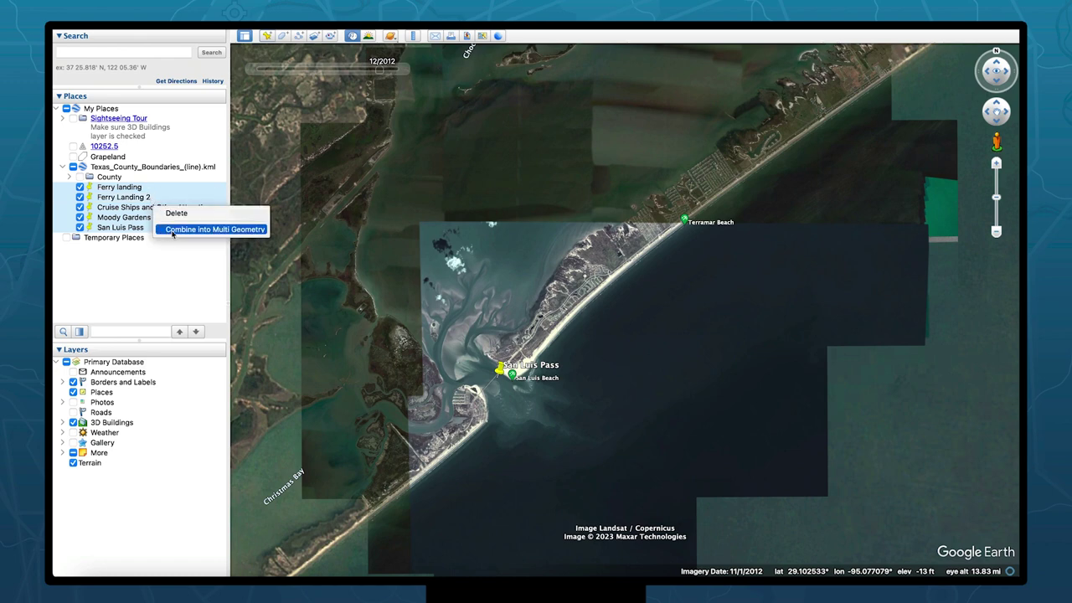
left_click(172, 229)
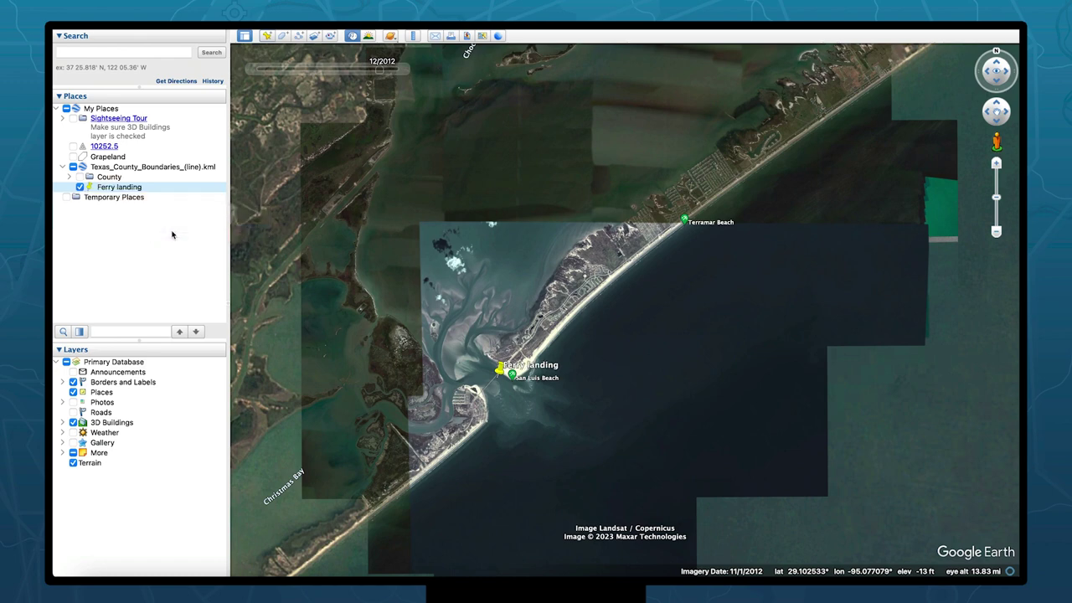
Save the combined Ferry landing placemark to the Downloads folder as a KMZ file named "Galveston By Air"
right_click(136, 191)
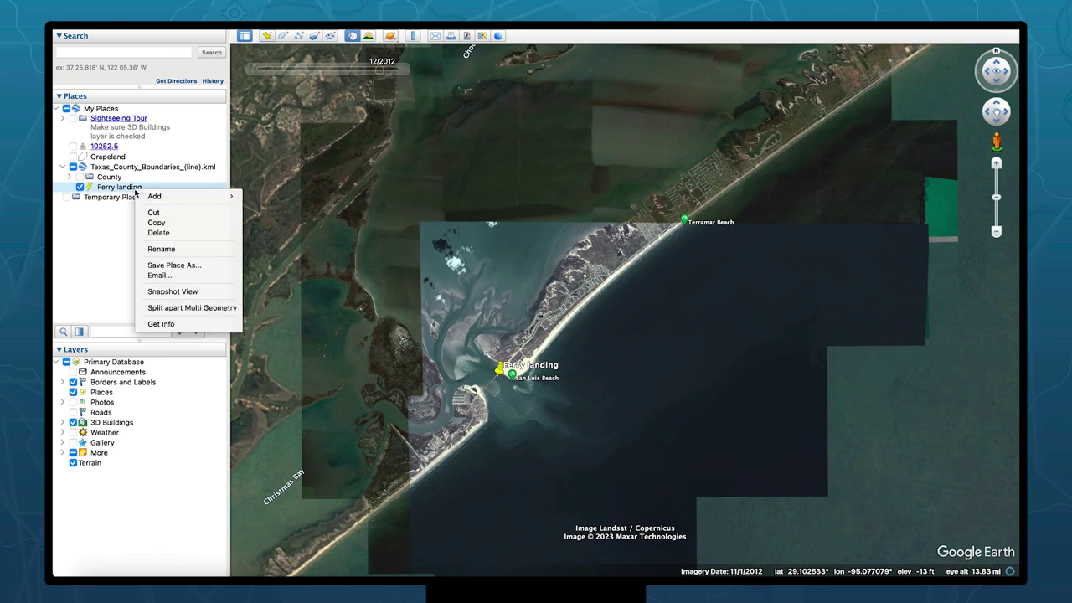
left_click(172, 265)
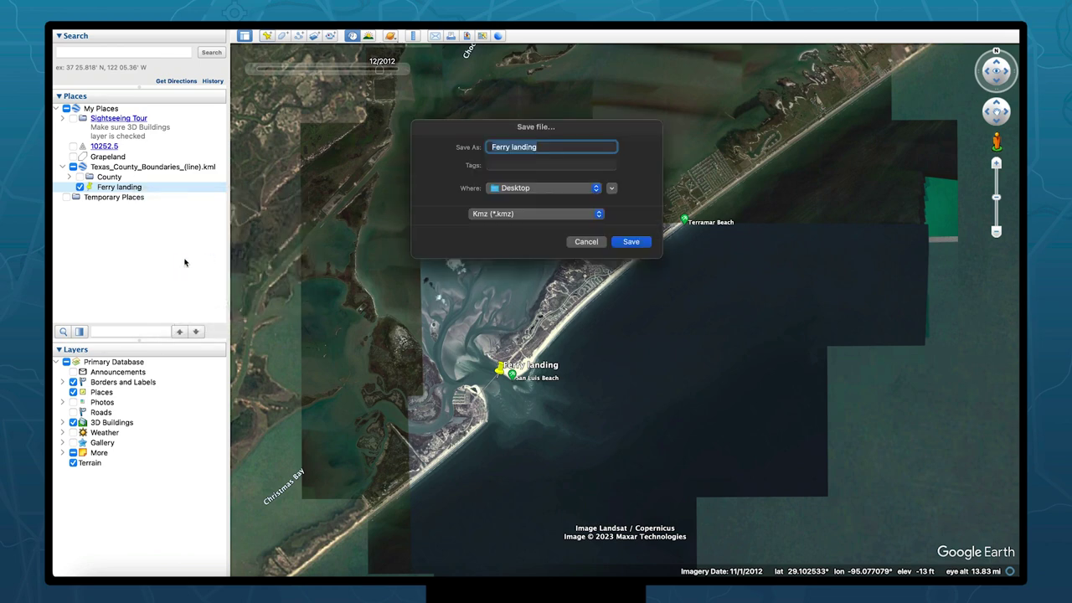
left_click(518, 191)
left_click(522, 333)
type("Galvest")
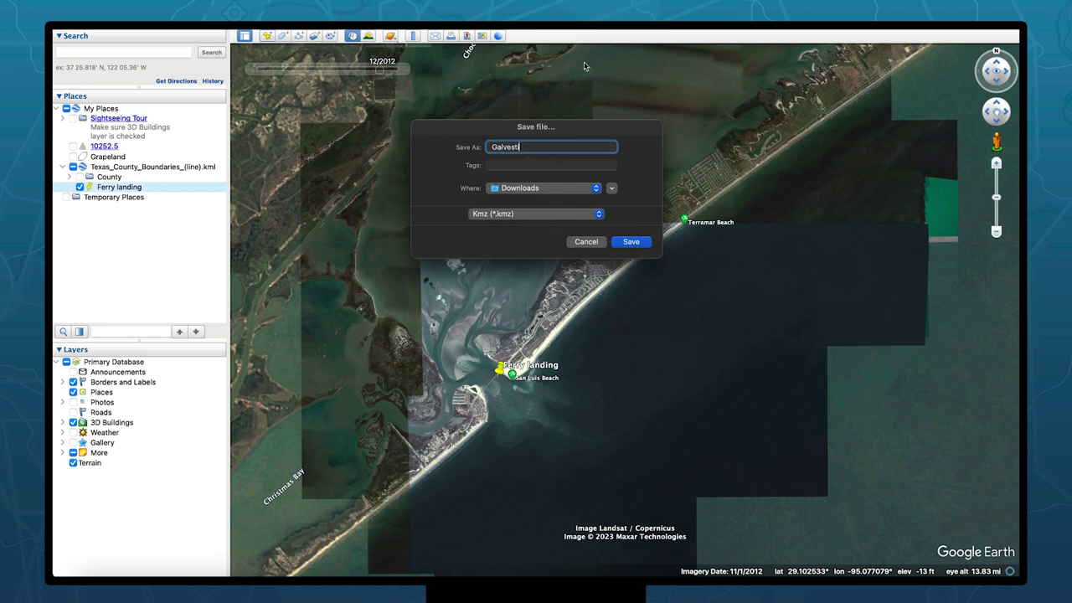
type("on By Air")
left_click(637, 244)
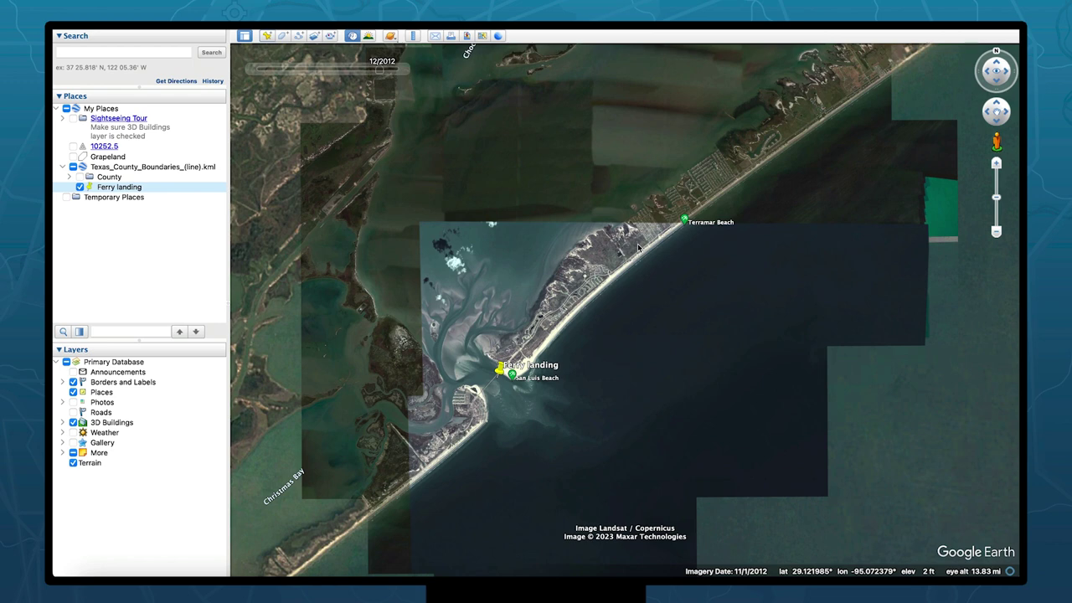
Switch to Finder's Downloads folder and select the exported file Galveston By Air.kmz
left_click(94, 570)
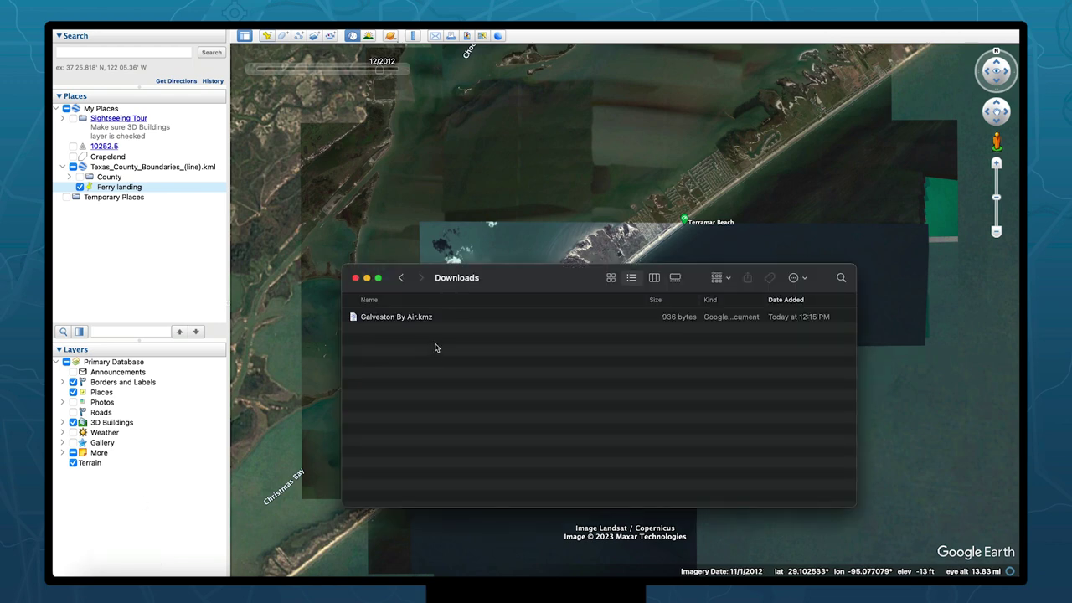
left_click(386, 320)
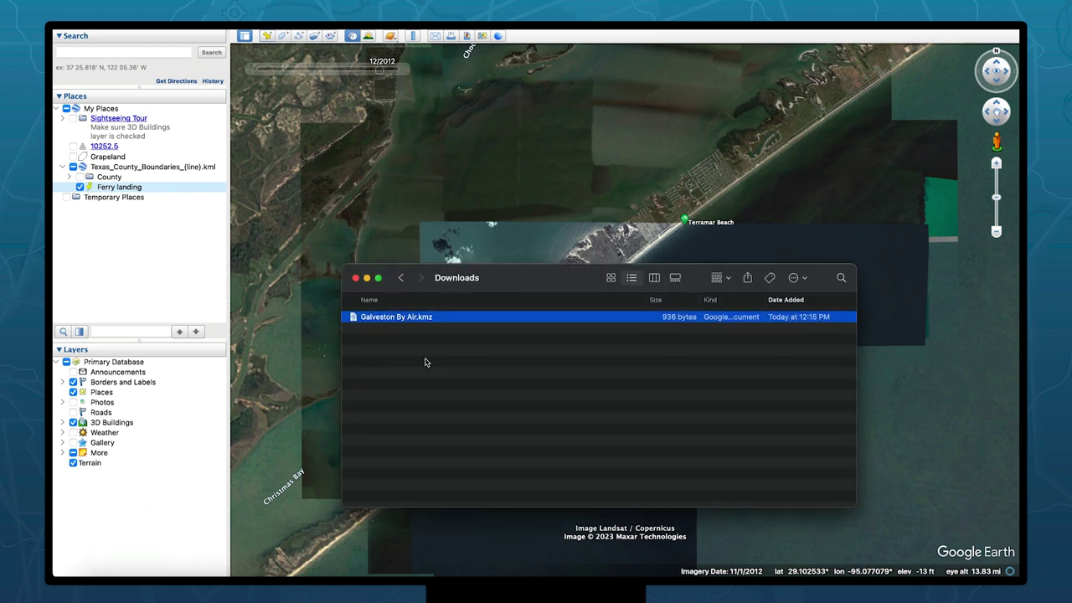